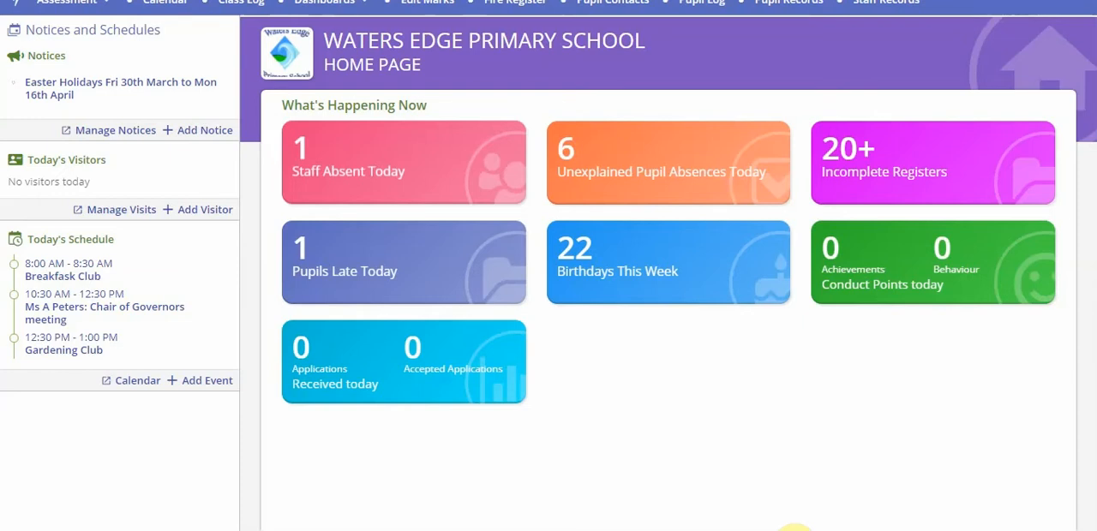
Open the Year 6 Spring Programme of Study tracking grid and hide its filter options
{"action": "left_click", "coordinate": [90, 4]}
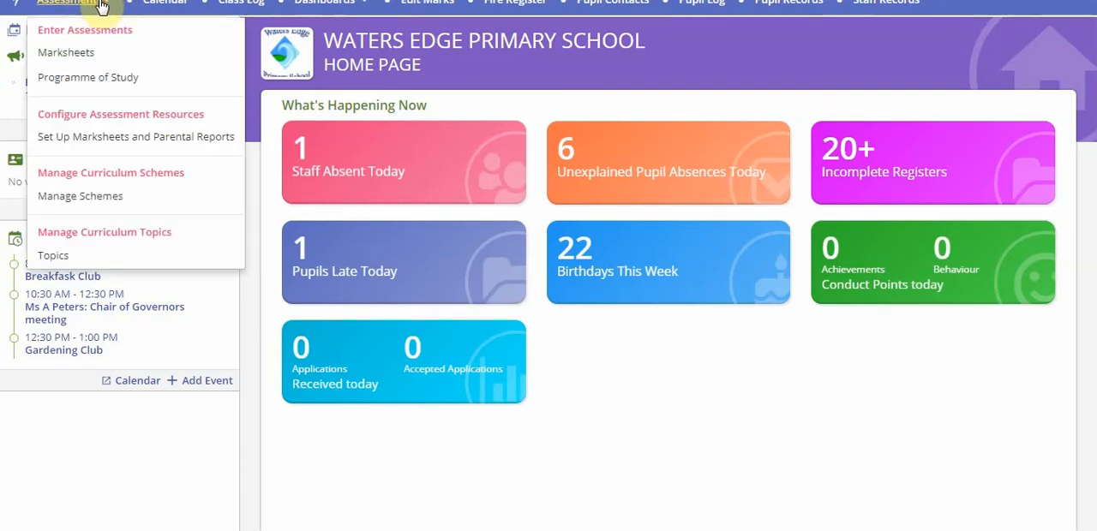
{"action": "left_click", "coordinate": [104, 79]}
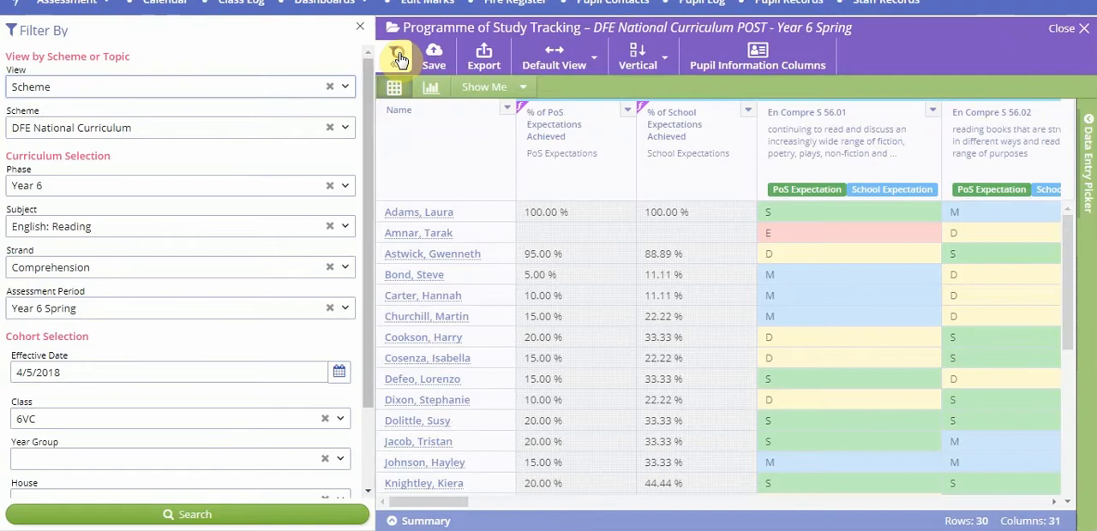
{"action": "left_click", "coordinate": [396, 55]}
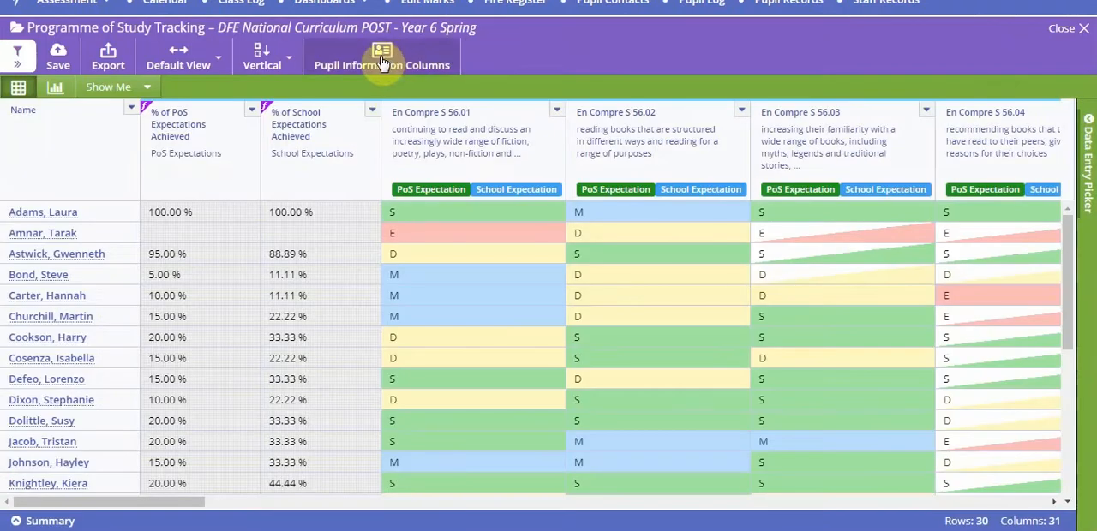
Show the data entry picker's grades for the first pupil's En Compre S 56.01 result
{"action": "left_click", "coordinate": [407, 213]}
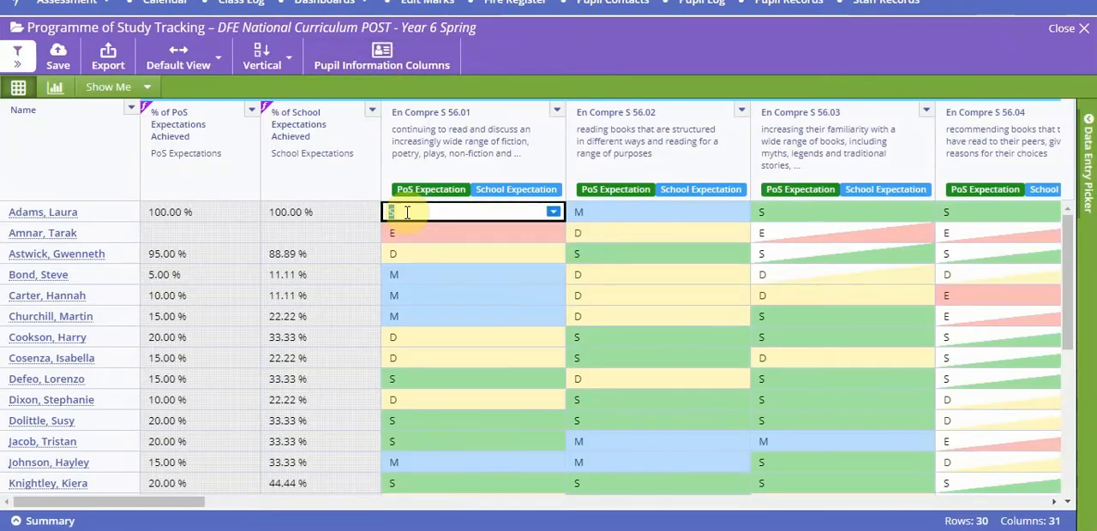
{"action": "right_click", "coordinate": [984, 249]}
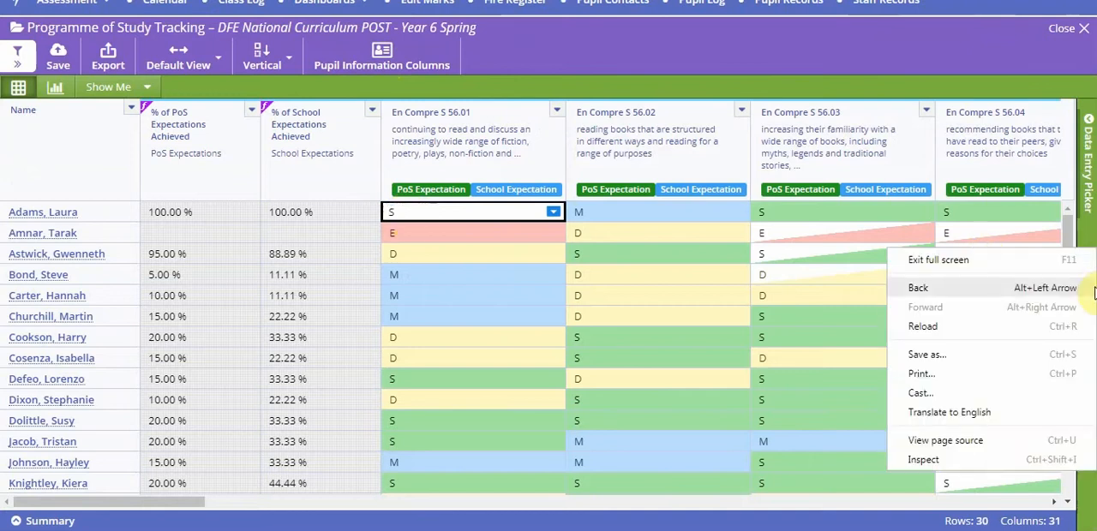
{"action": "left_click", "coordinate": [1092, 185]}
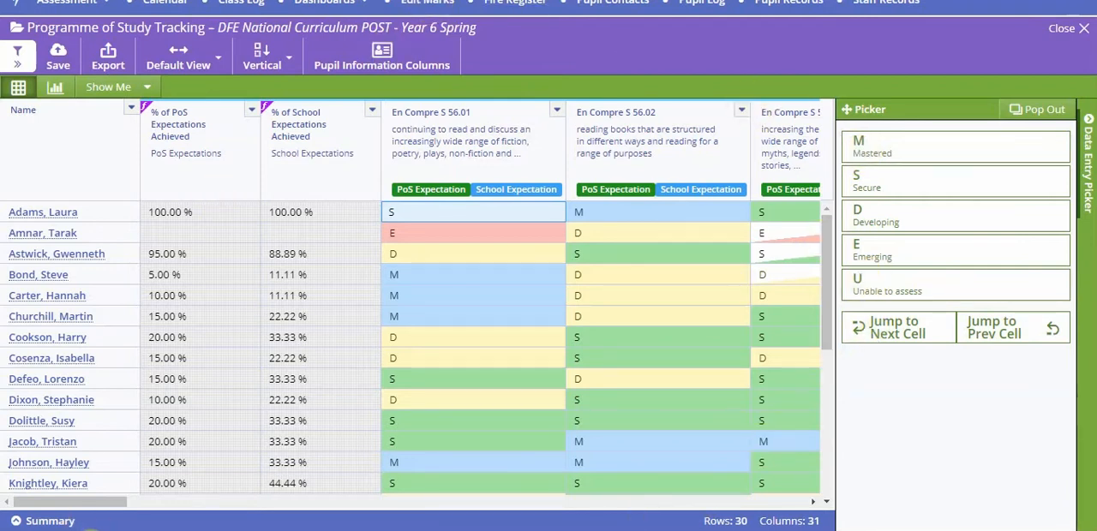
Open the Result Types area and bring up the grades table of the CAS APP Bullets result type
{"action": "left_click", "coordinate": [24, 1]}
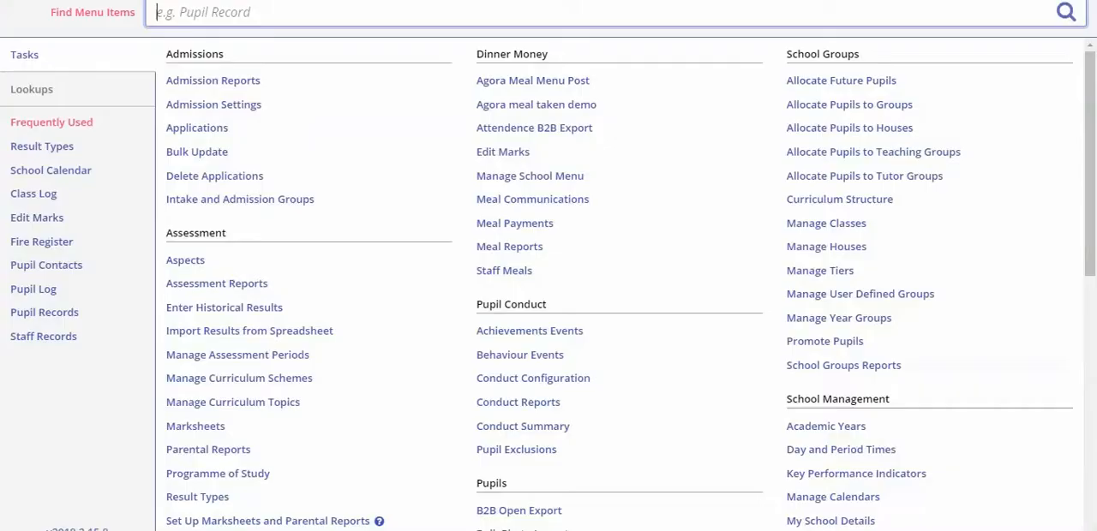
{"action": "left_click", "coordinate": [203, 503]}
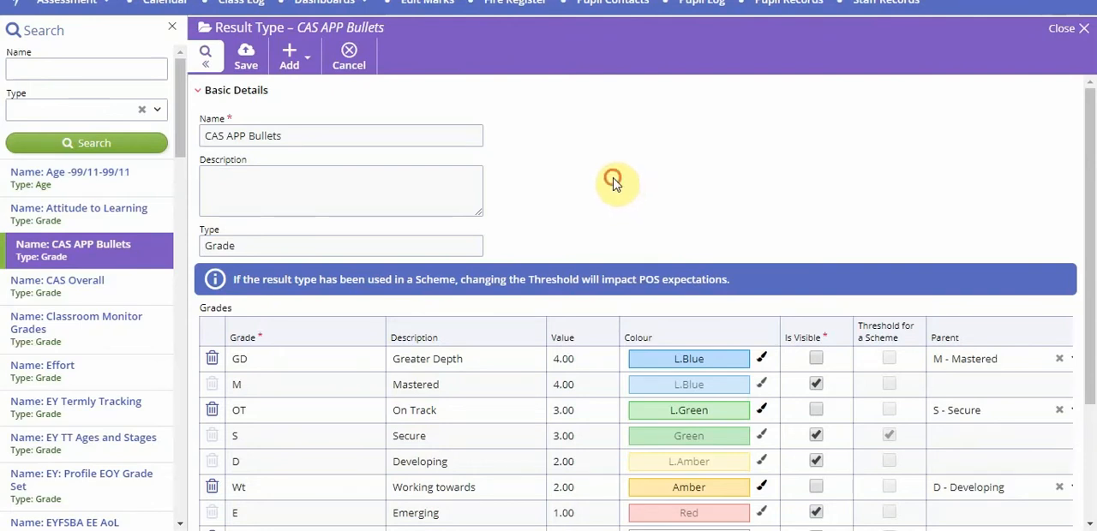
{"action": "scroll", "coordinate": [617, 185], "scroll_direction": "down", "scroll_amount": 2}
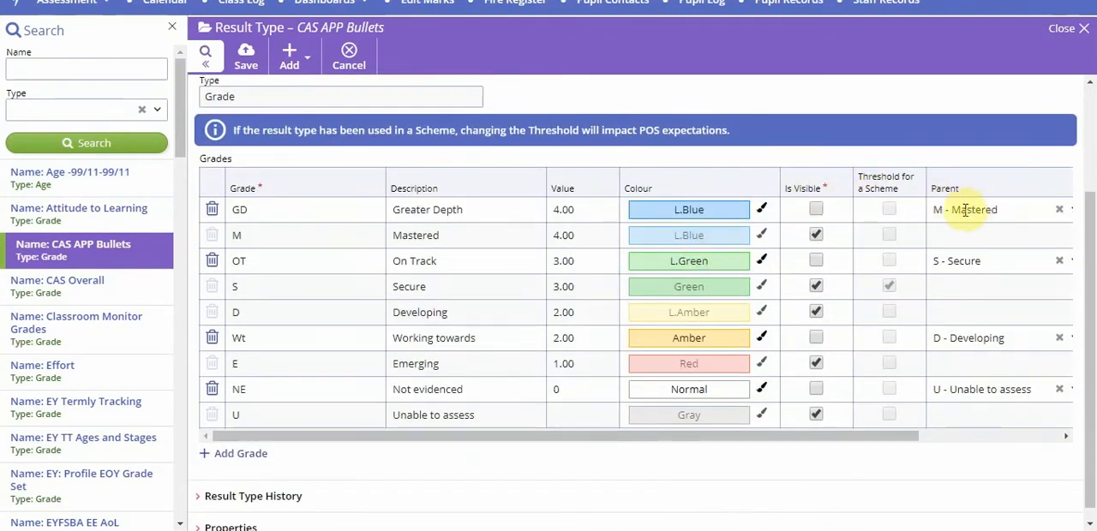
Check the resource provider of each grade and the parent grades available for Greater Depth
{"action": "left_click_drag", "start_coordinate": [676, 441], "coordinate": [811, 449]}
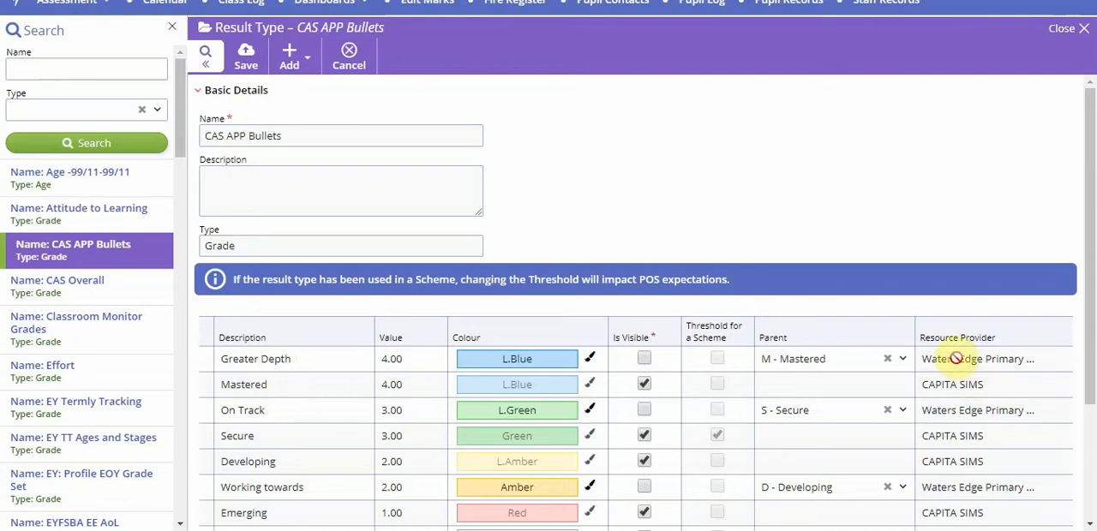
{"action": "scroll", "coordinate": [874, 299], "scroll_direction": "down", "scroll_amount": 3}
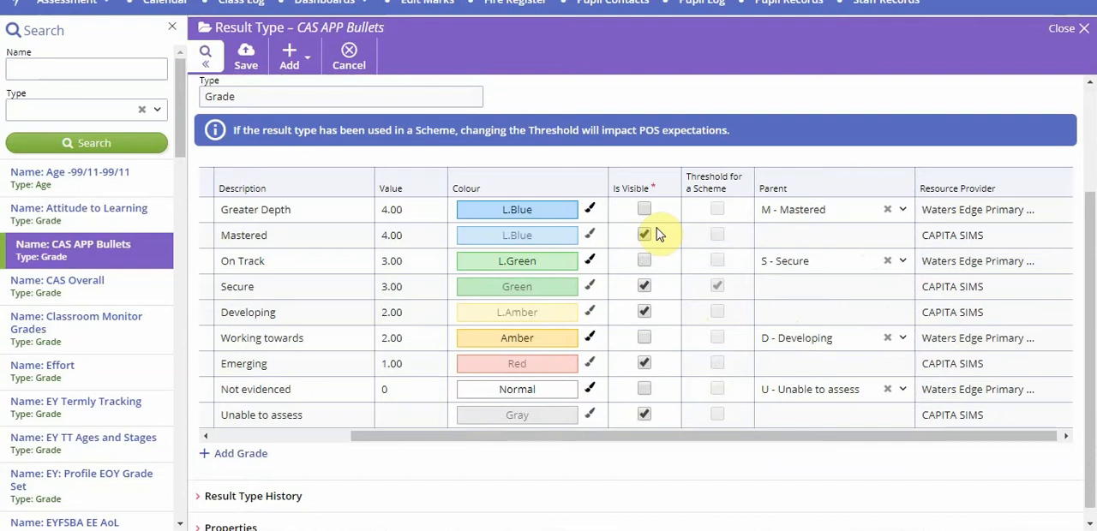
{"action": "left_click", "coordinate": [902, 212]}
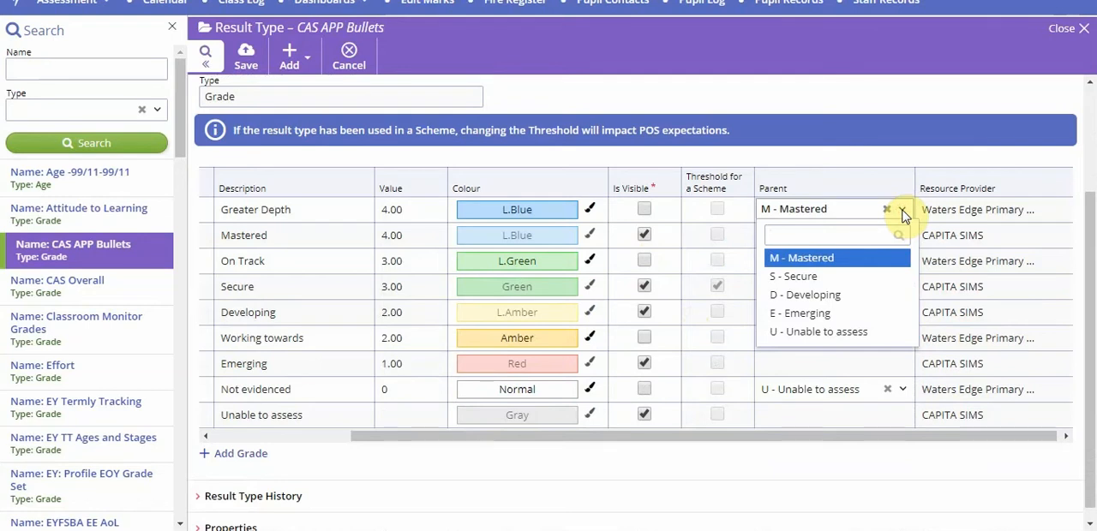
{"action": "left_click", "coordinate": [901, 211]}
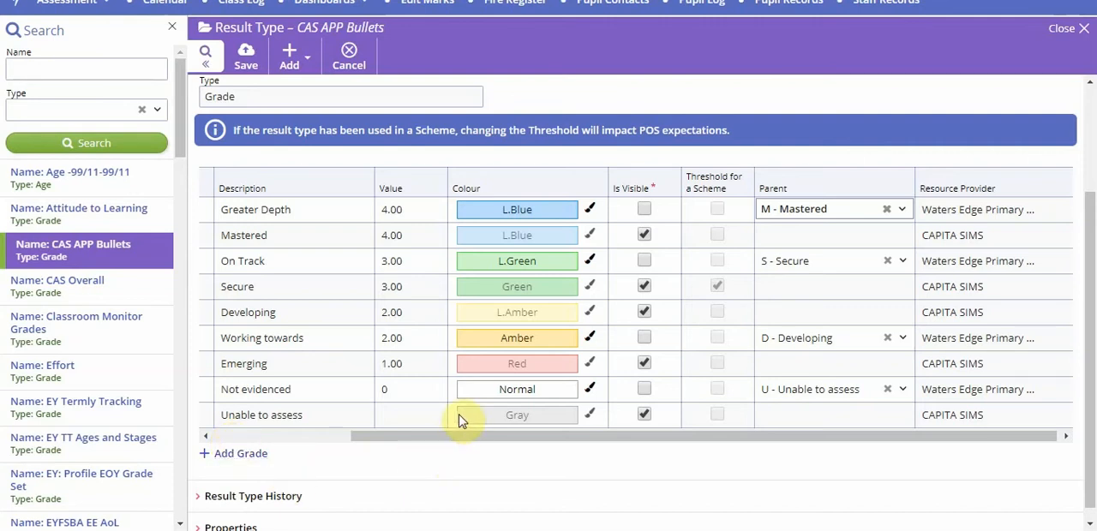
{"action": "left_click", "coordinate": [227, 454]}
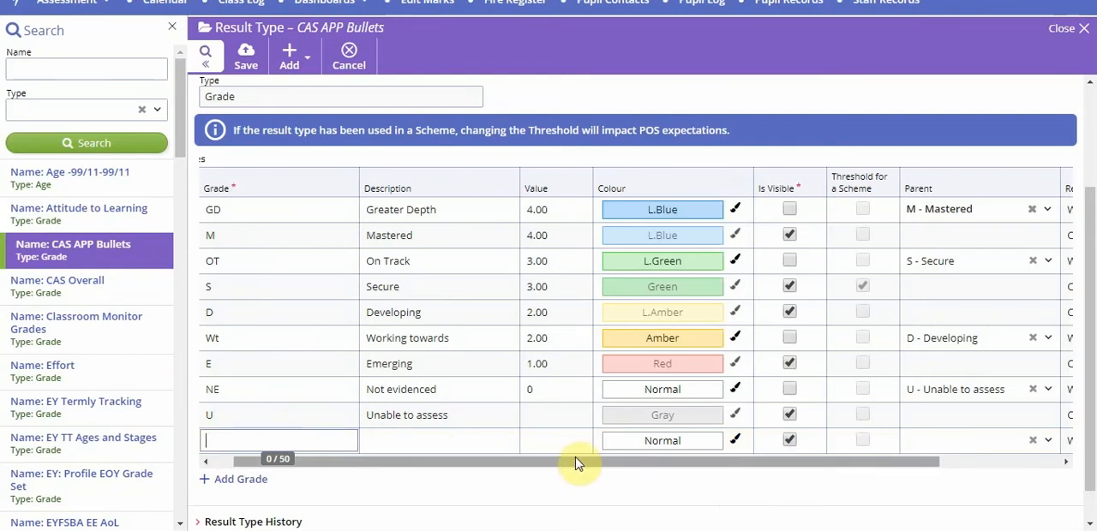
{"action": "left_click", "coordinate": [1046, 440]}
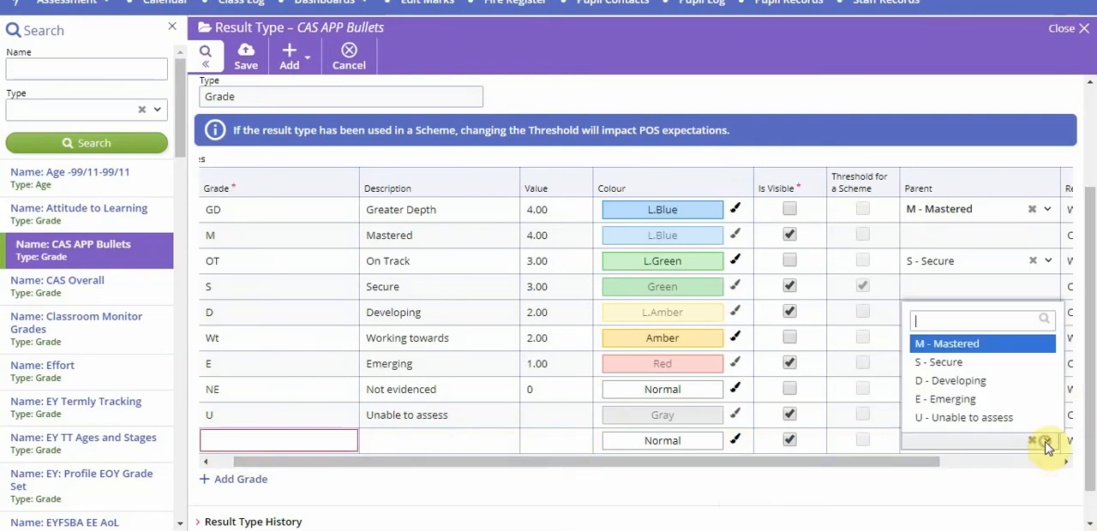
{"action": "left_click", "coordinate": [351, 497]}
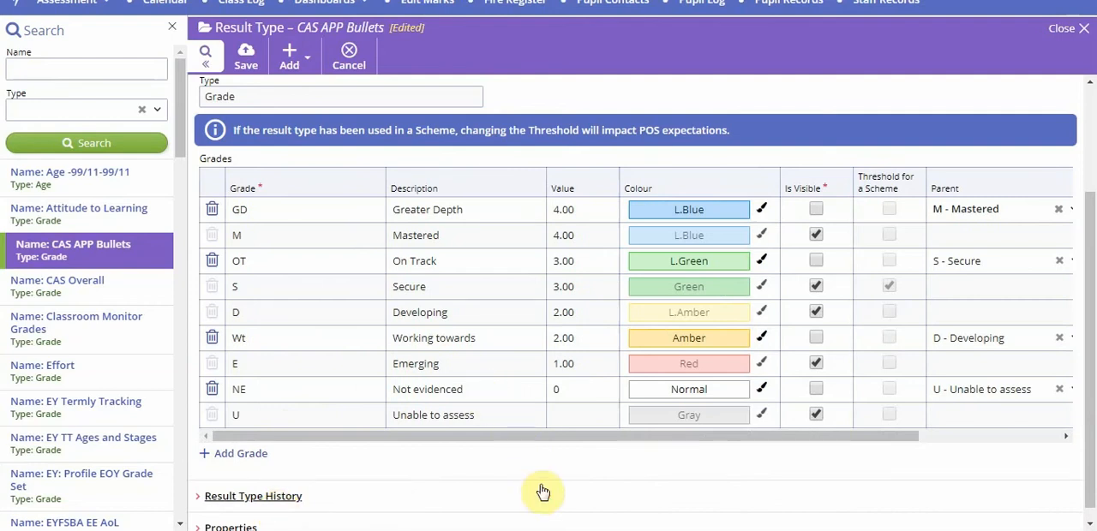
Hide grades M, S, D, E and U, make GD, OT, Wt and NE visible, and save the result type
{"action": "left_click", "coordinate": [814, 235]}
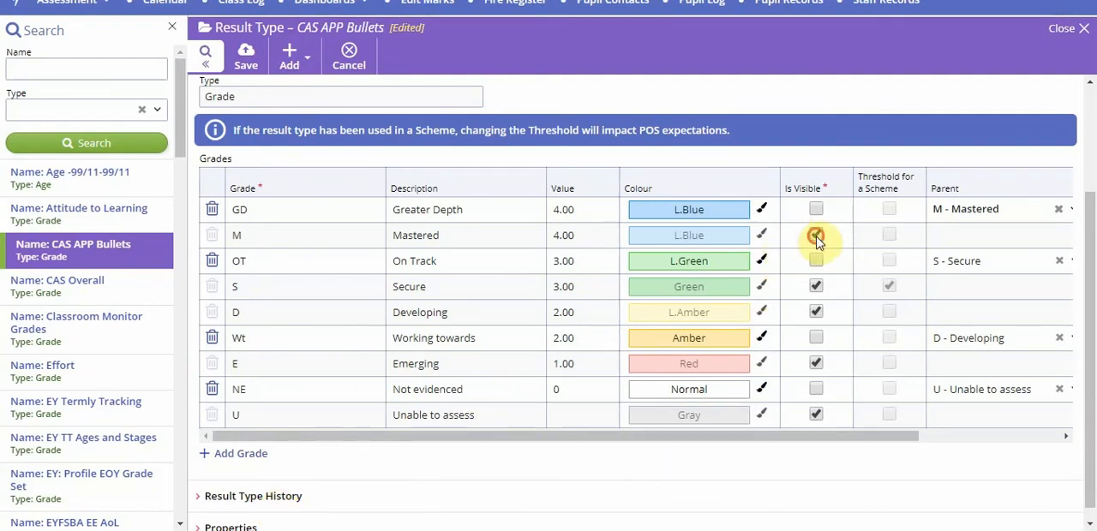
{"action": "left_click", "coordinate": [813, 286]}
{"action": "left_click", "coordinate": [816, 312]}
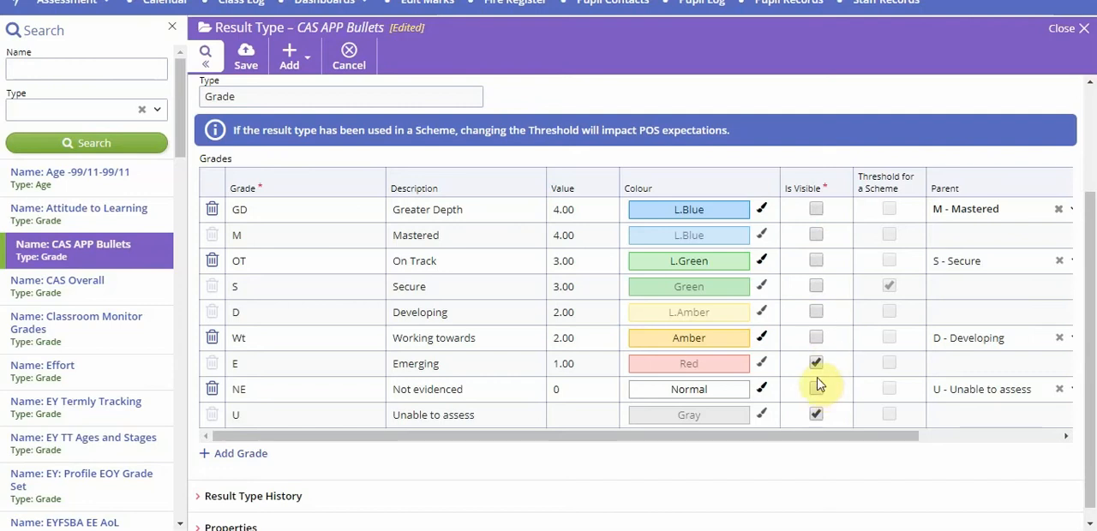
{"action": "left_click", "coordinate": [816, 365]}
{"action": "left_click", "coordinate": [817, 389]}
{"action": "left_click", "coordinate": [818, 420]}
{"action": "left_click", "coordinate": [816, 338]}
{"action": "left_click", "coordinate": [922, 435]}
{"action": "left_click", "coordinate": [643, 210]}
{"action": "left_click", "coordinate": [643, 260]}
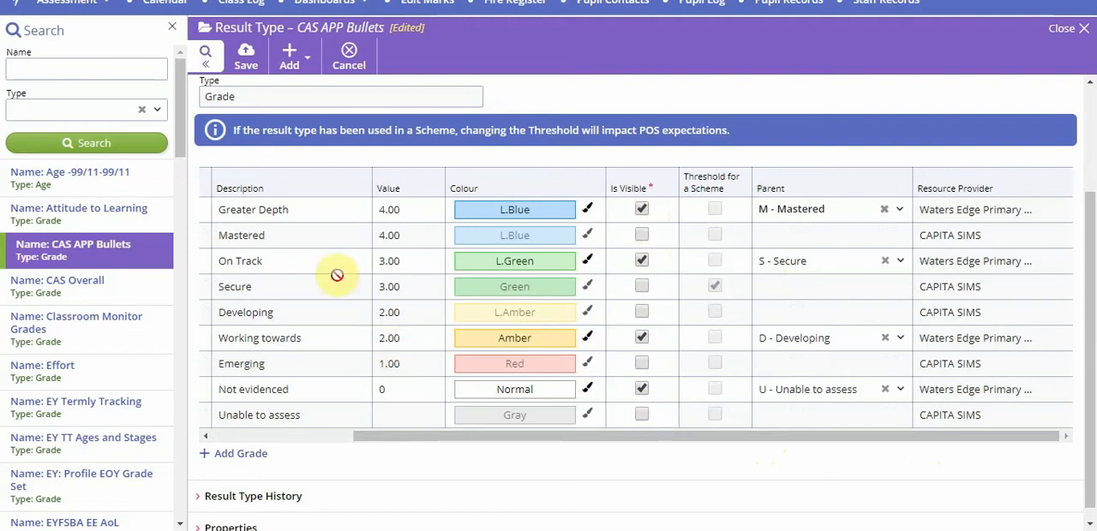
{"action": "left_click", "coordinate": [245, 60]}
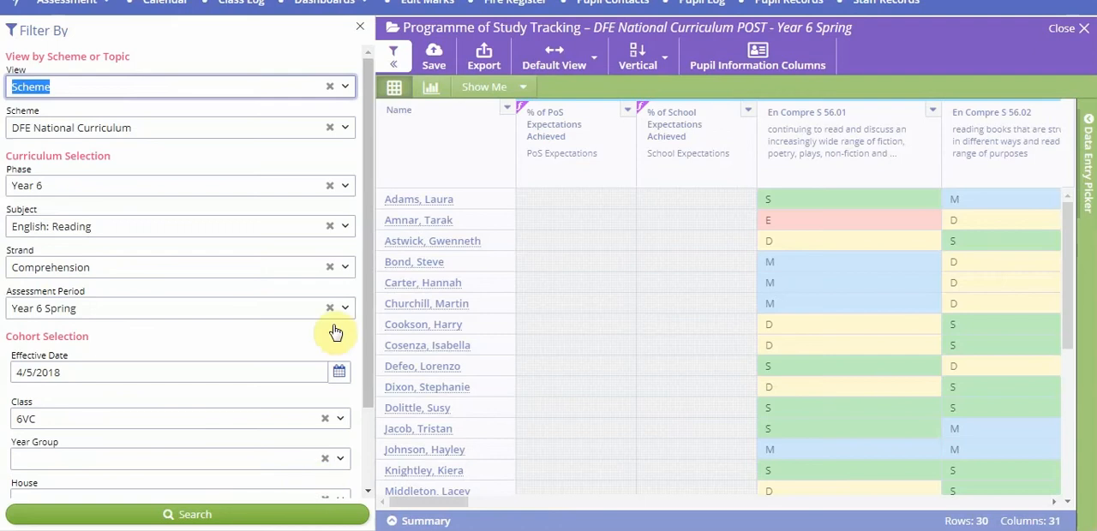
Show the data entry picker's grades for the third pupil's En Compre S 56.02 result in the Programme of Study grid
{"action": "left_click", "coordinate": [394, 57]}
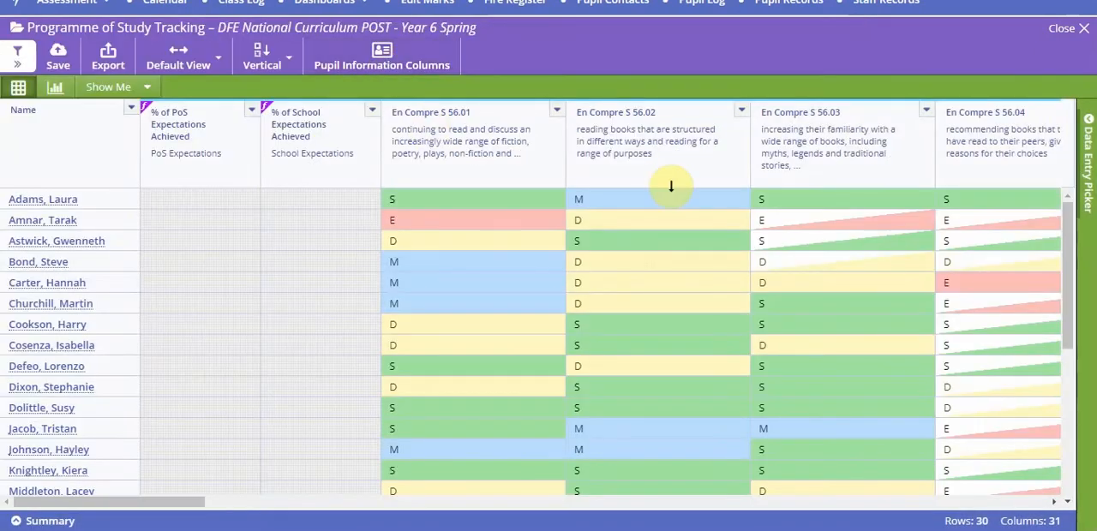
{"action": "left_click", "coordinate": [684, 242]}
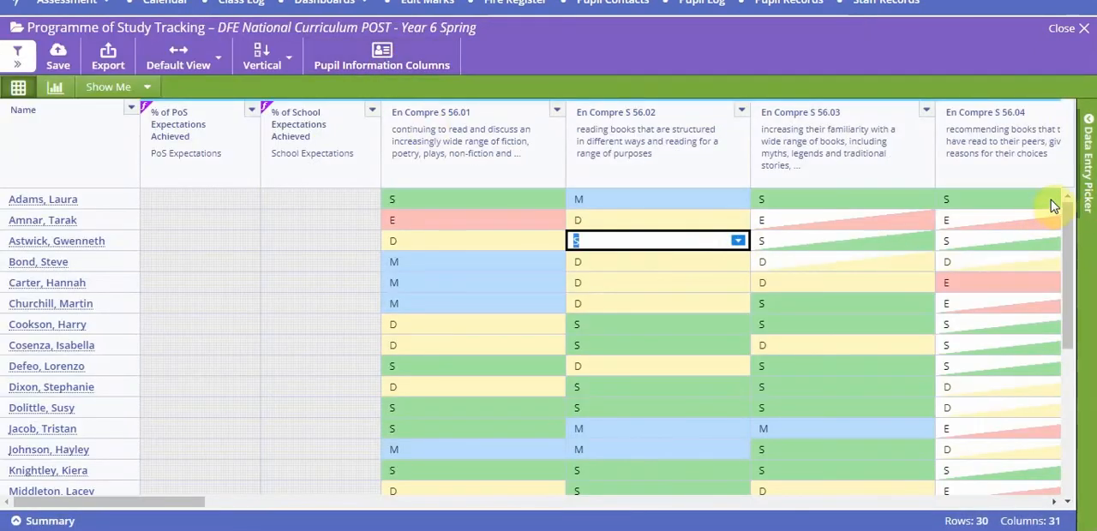
{"action": "left_click", "coordinate": [1087, 204]}
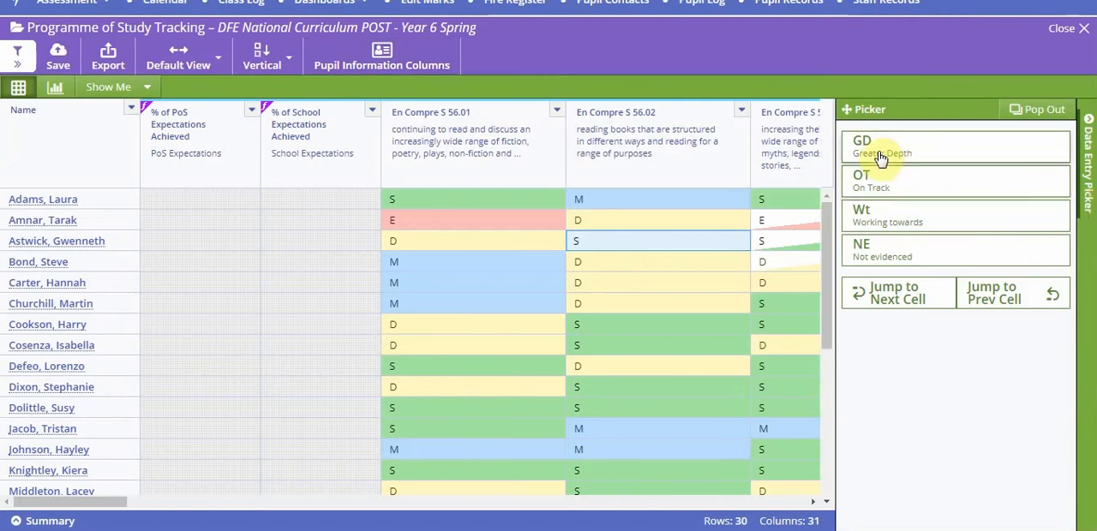